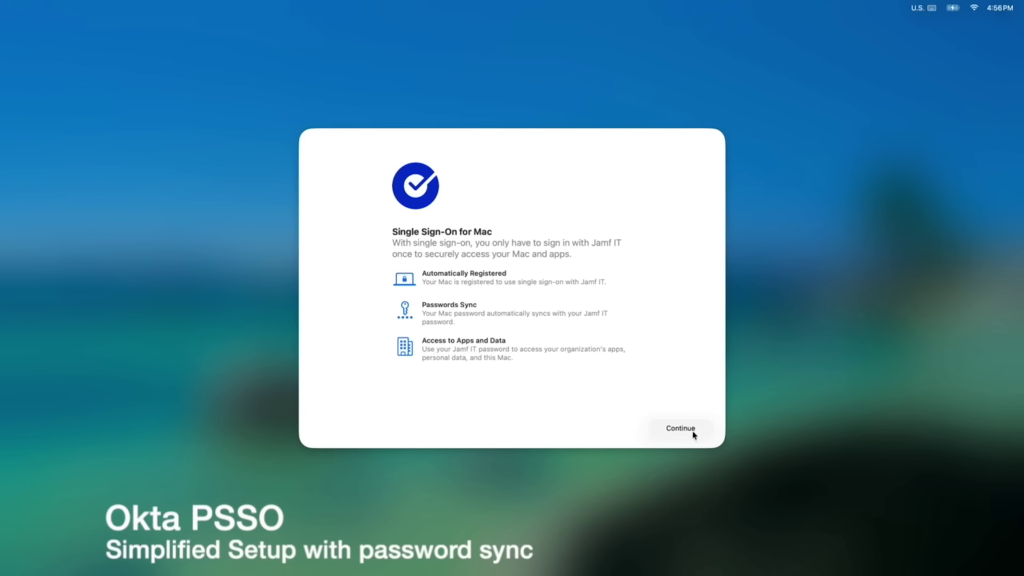
- Register the Mac for Okta single sign-on with the Jamf IT account, pick the chicken picture, and create the account
click(689, 427)
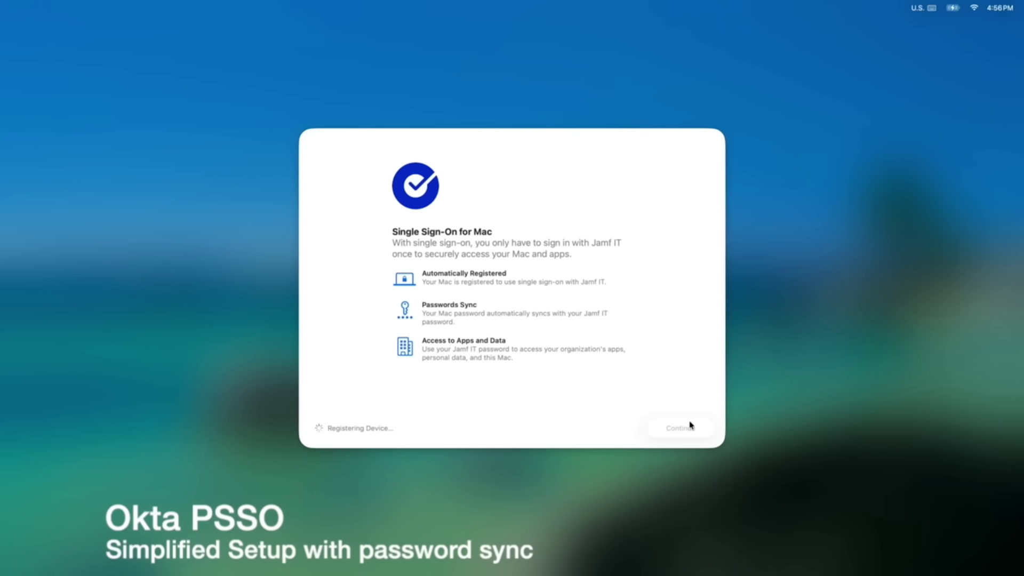
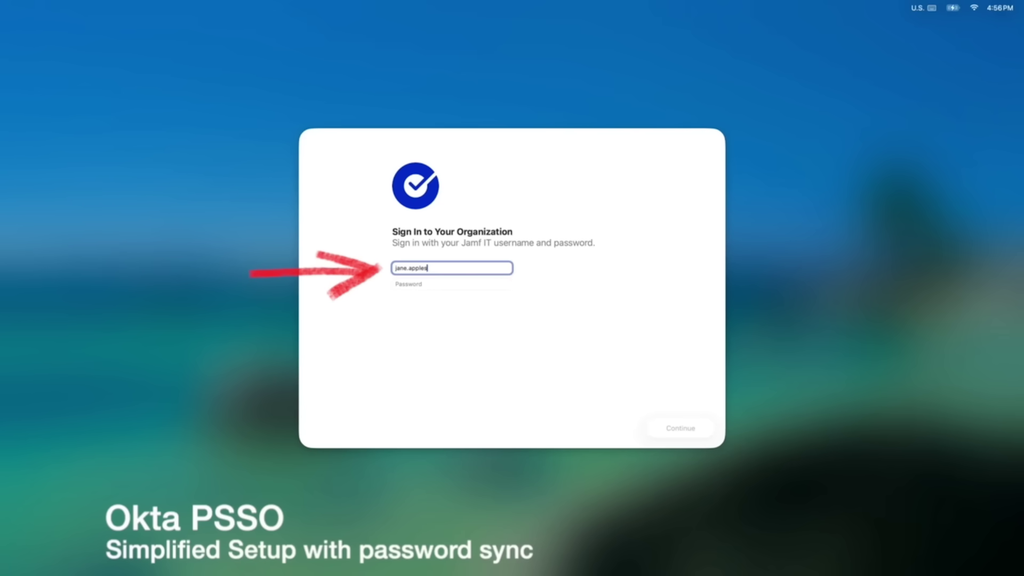
key(Tab)
text(••••)
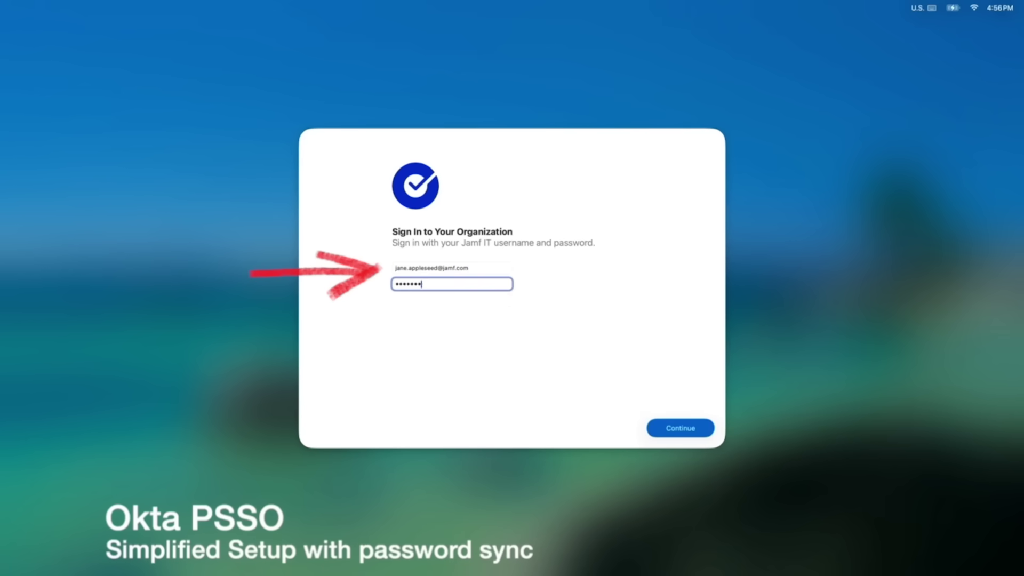
text(••)
key(Return)
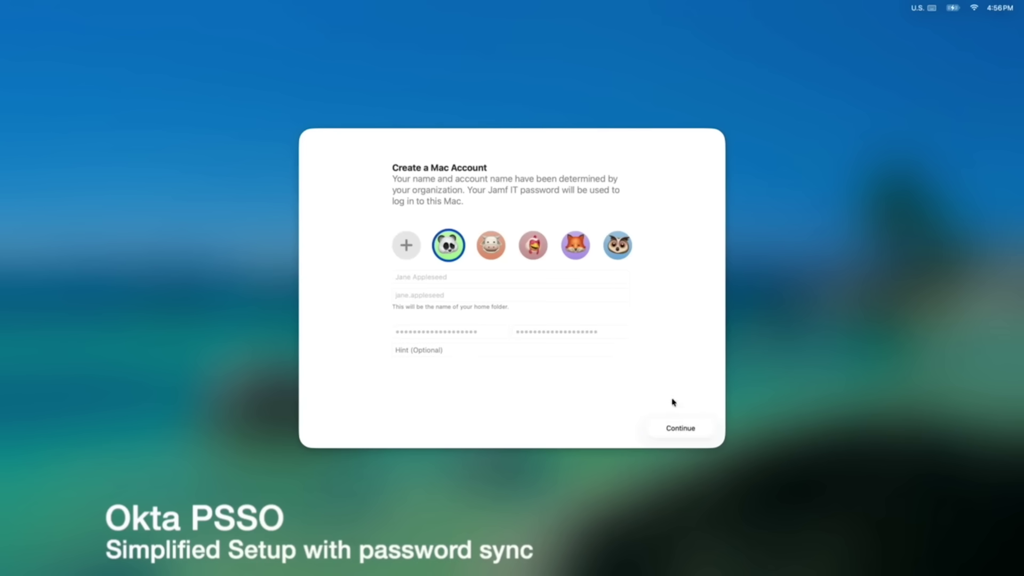
click(536, 255)
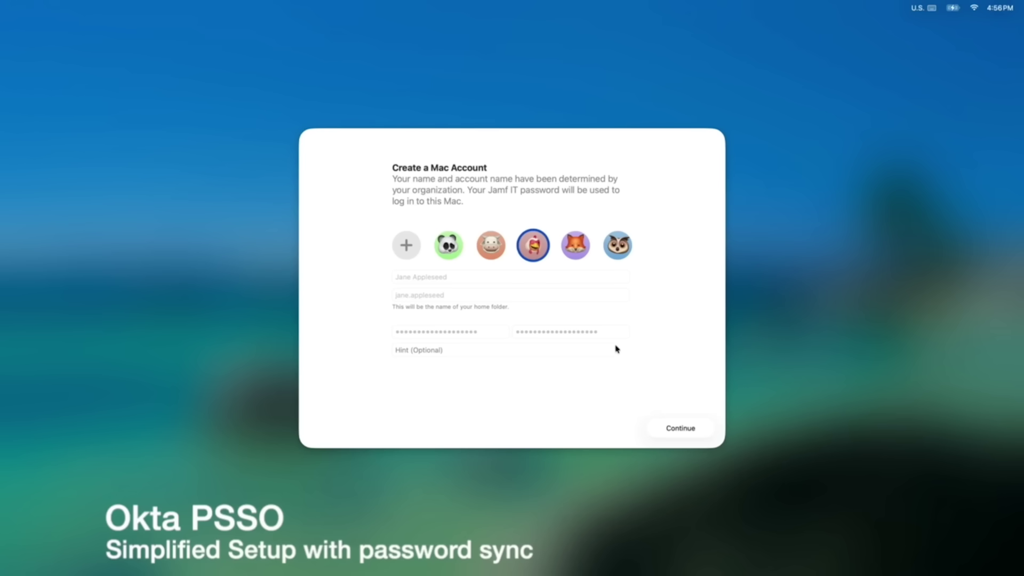
click(677, 429)
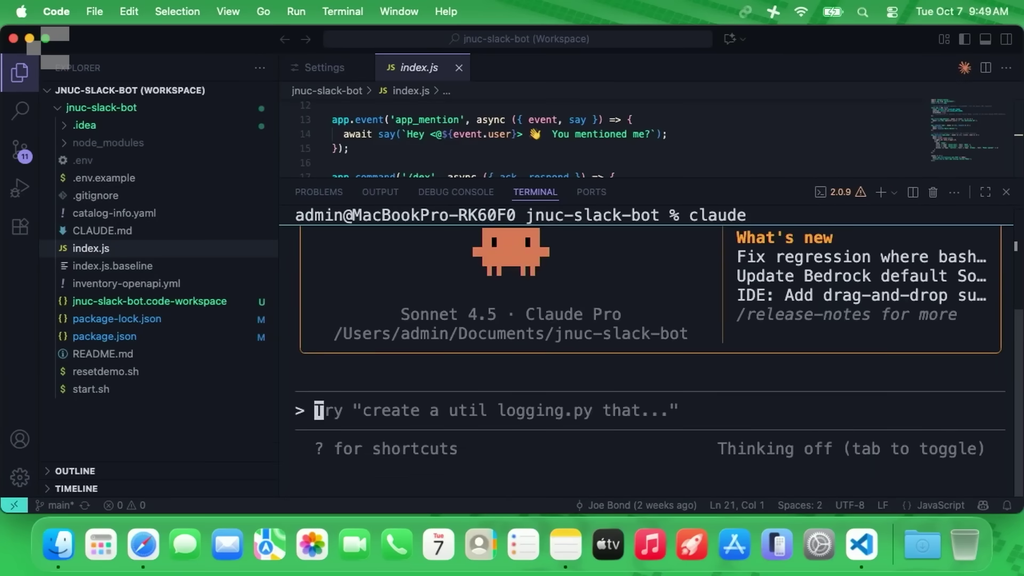
- Send Claude Code the saved /dex prompt from clipboard history to produce a Device Summary
key(super+space)
key(super+4)
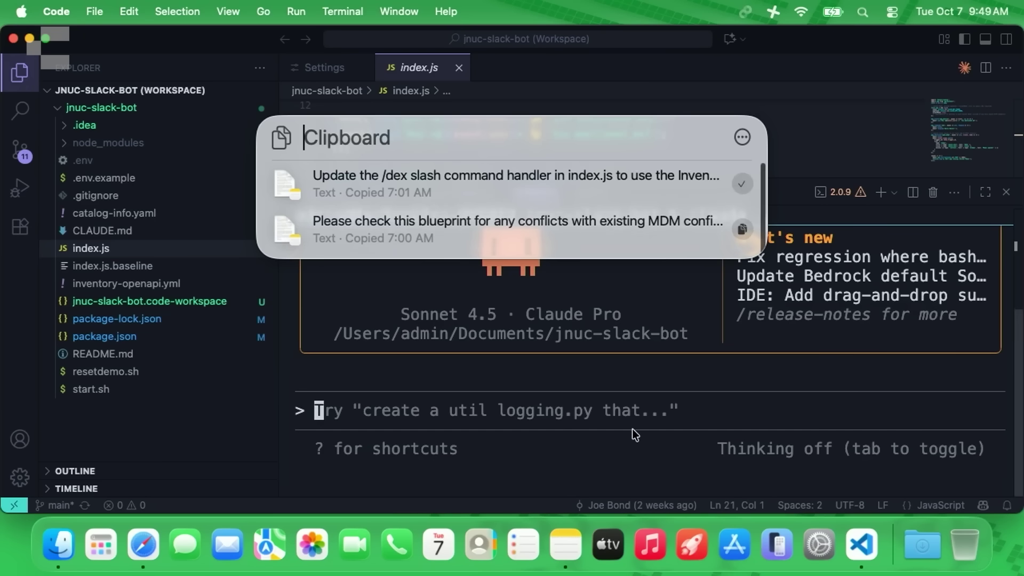
key(Escape)
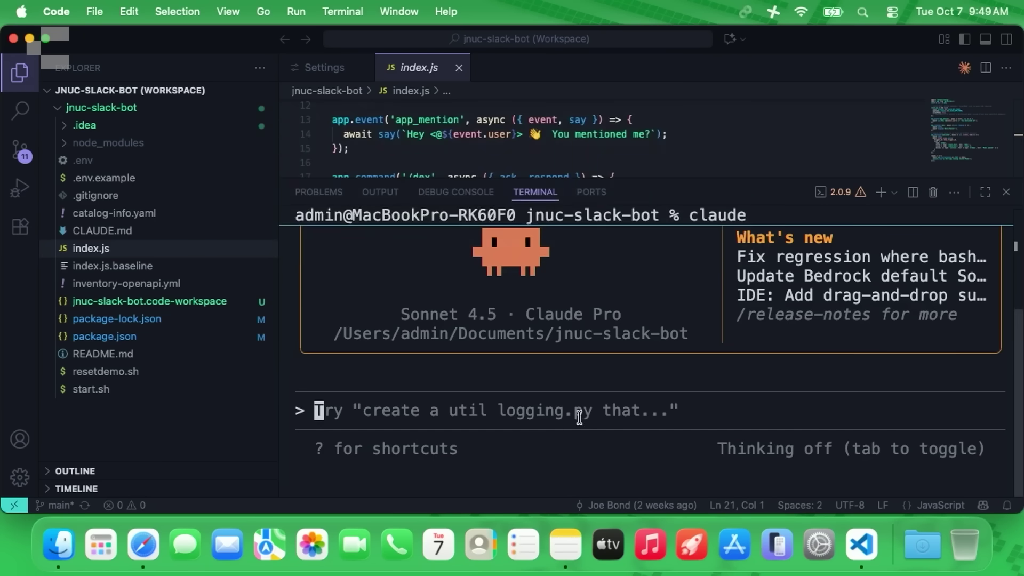
text(Update the /dex slash command handler in index.js to use the Inventory API to show the computer name, battery health and count of high security alerts for each computer.  Don't create a todo list – just implement the changes directly.  If high security alerts > 0 highlight with a flashing light emoji.  Name it "Device Summary".)
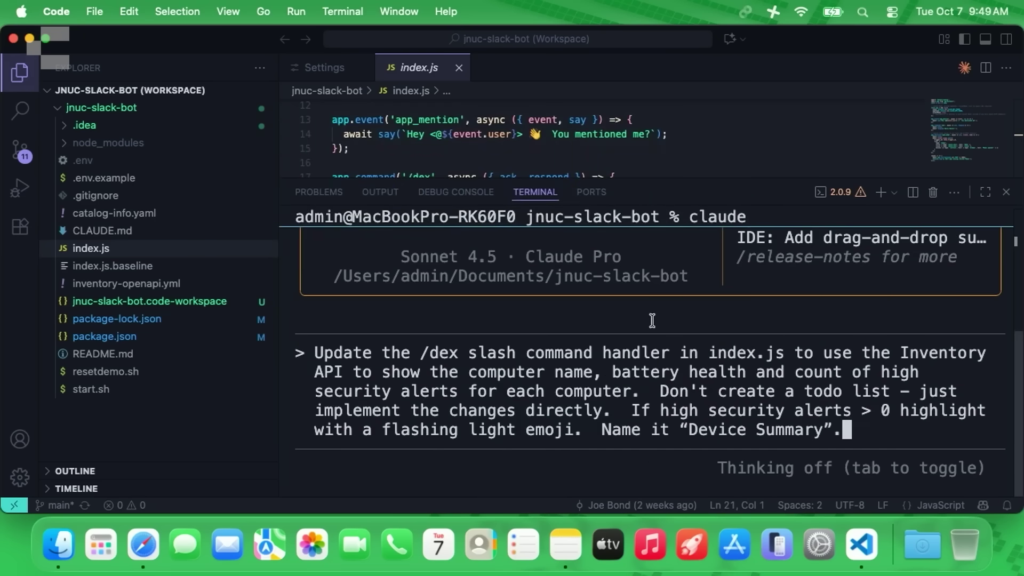
key(Return)
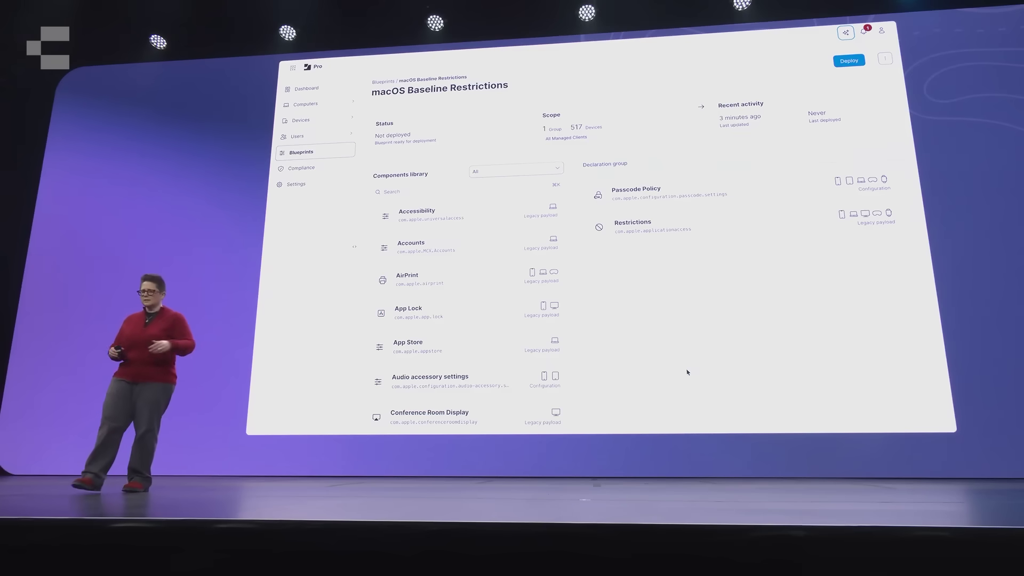
- Ask the AI Assistant whether this blueprint conflicts with existing legacy configuration profiles, then widen its panel
click(688, 391)
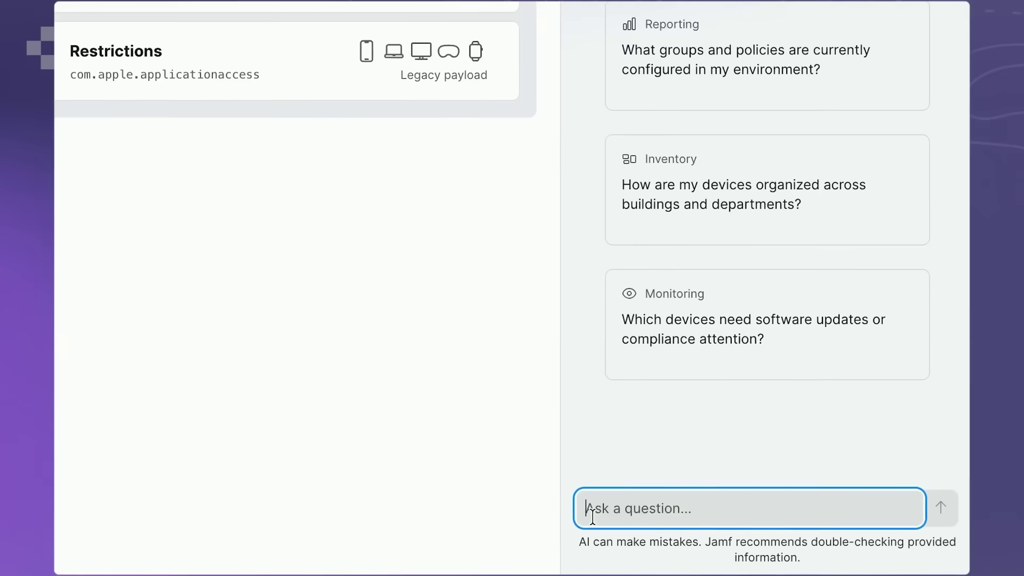
text(Hi! )
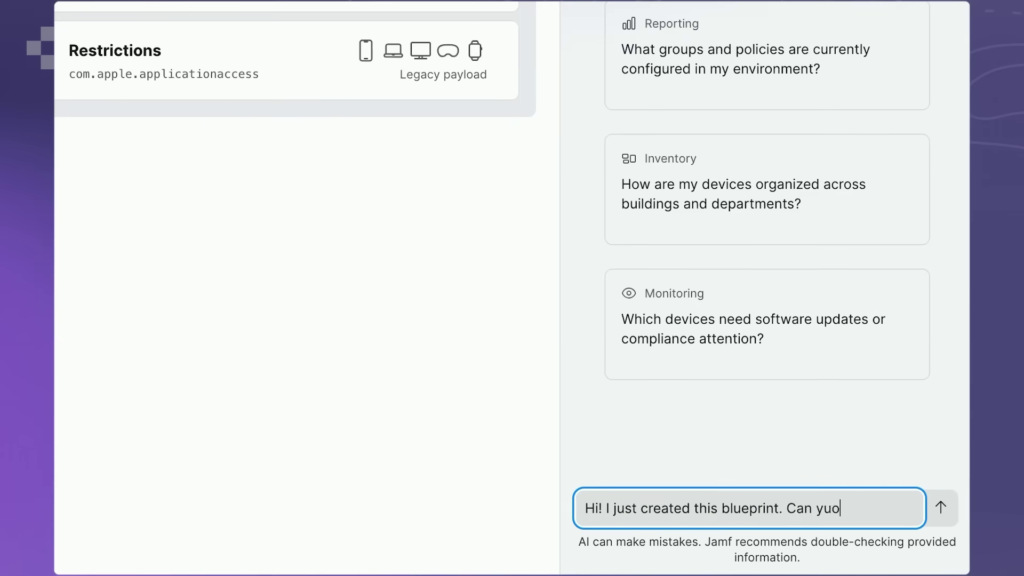
text(I just created this blueprint. Can you please check my exis)
text(ting legacy configuration pro)
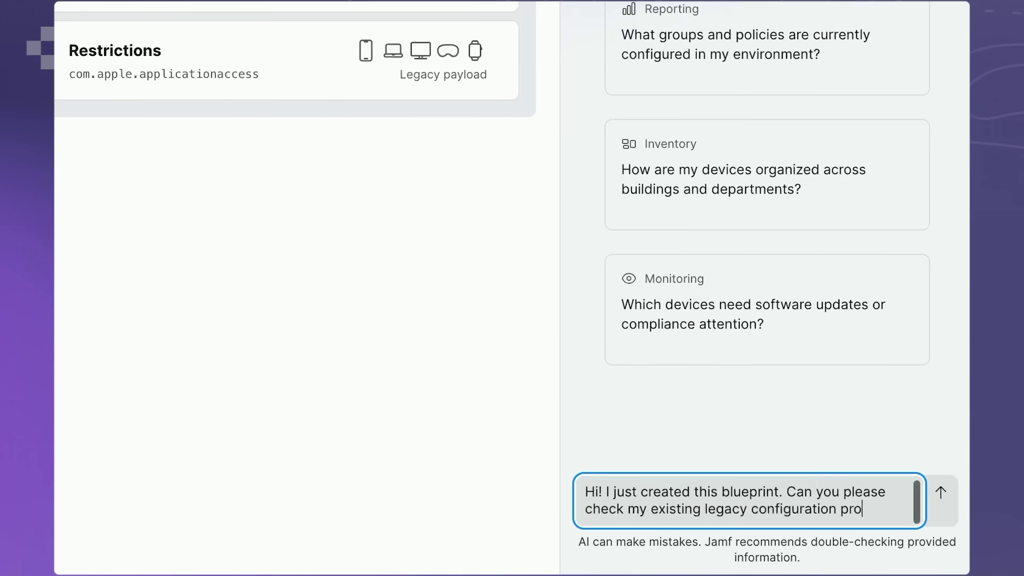
text(files to see if there are any conflicts or redundancies before)
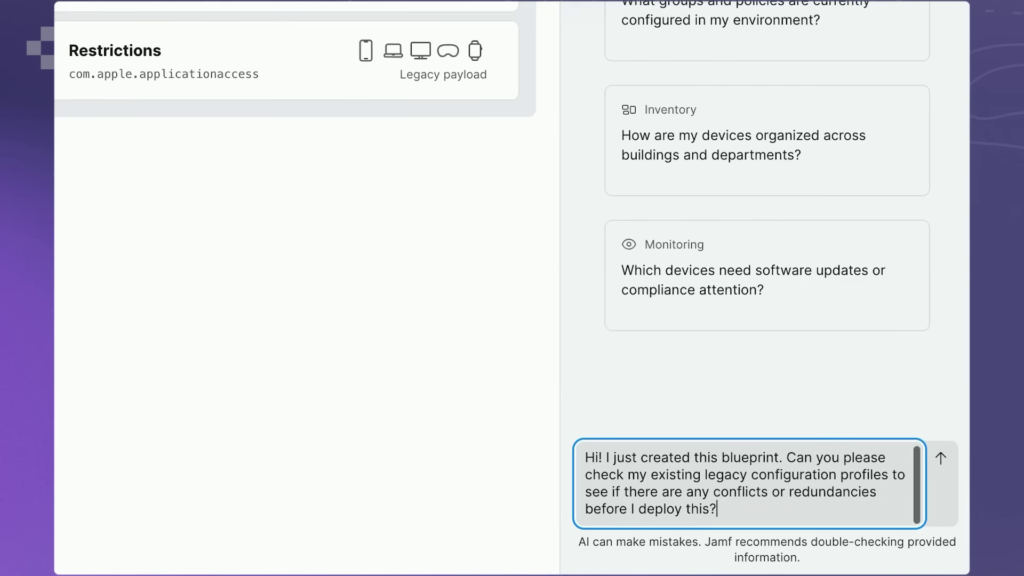
text( I deploy this?)
key(Return)
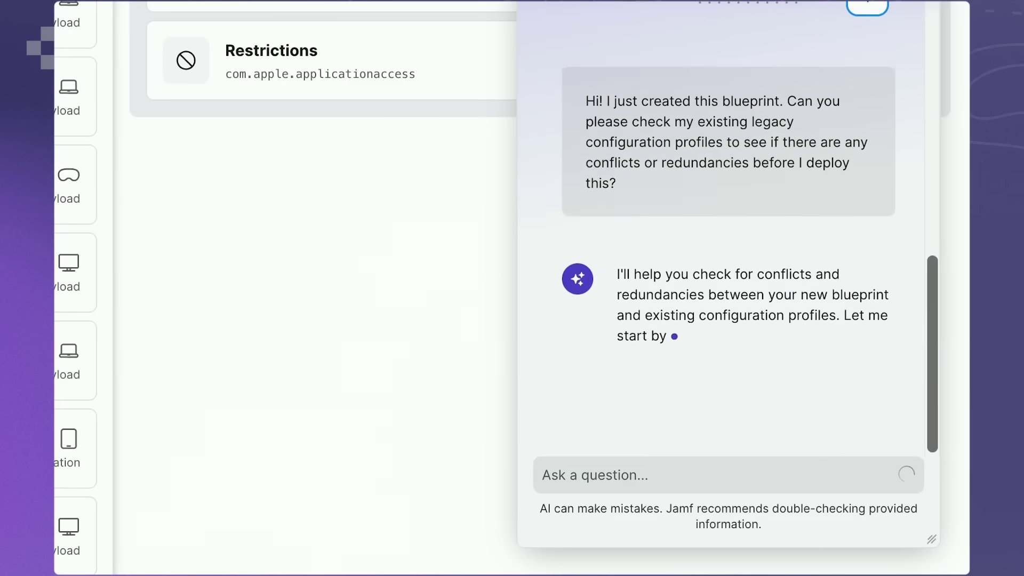
drag(518, 3, 92, 6)
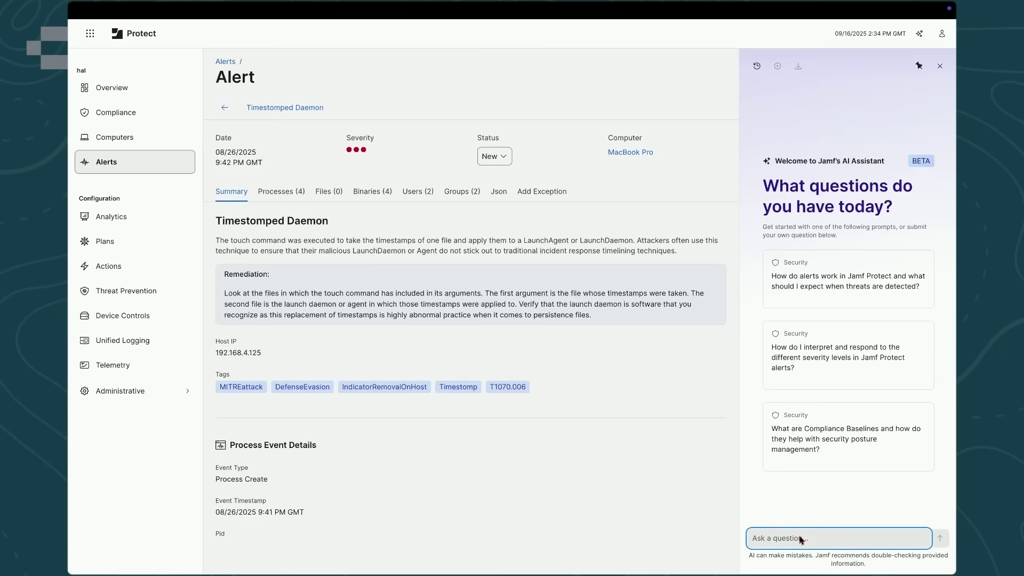
- Ask the Timestomped Daemon alert's AI Assistant 'What happened here?'
text(hat happe)
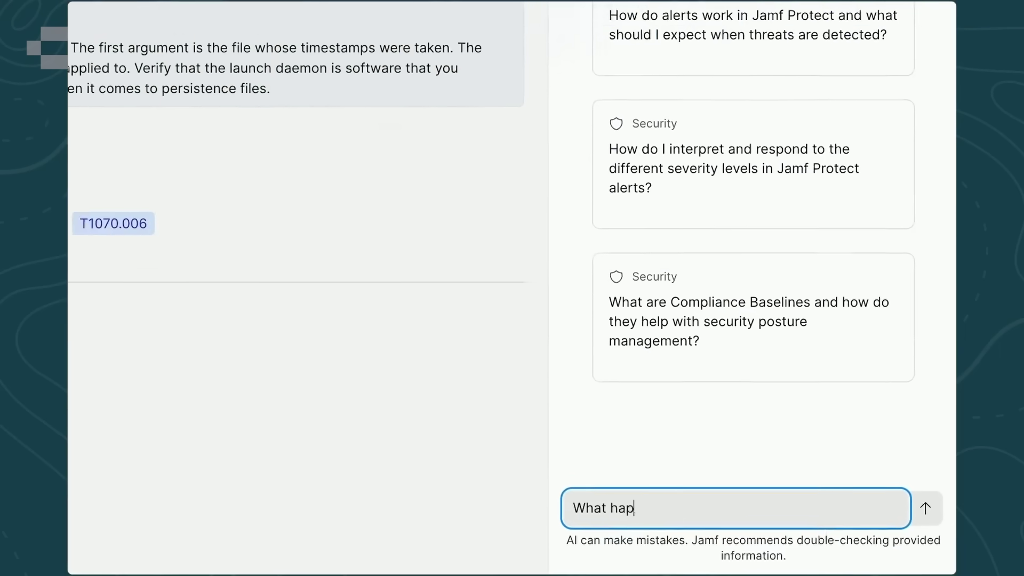
text(ned)
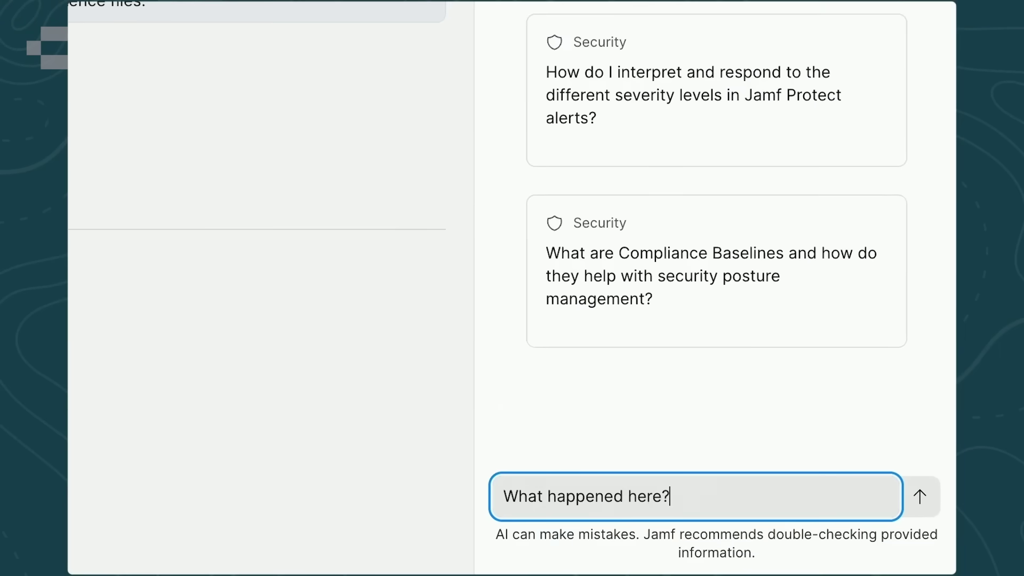
text( here?)
key(Return)
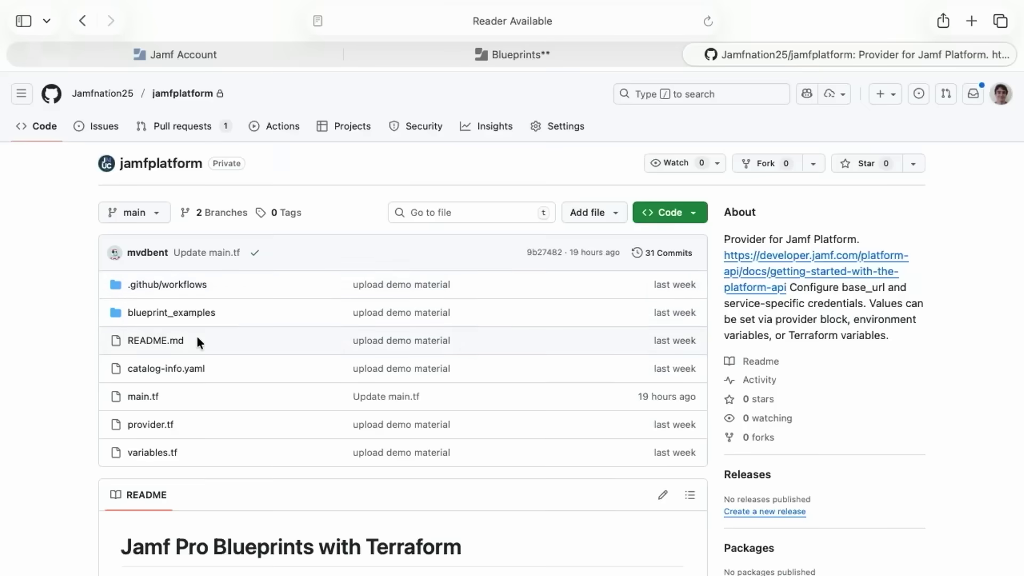
- Review pull request #12 and its main.tf changes
scroll(196, 336, down, 5)
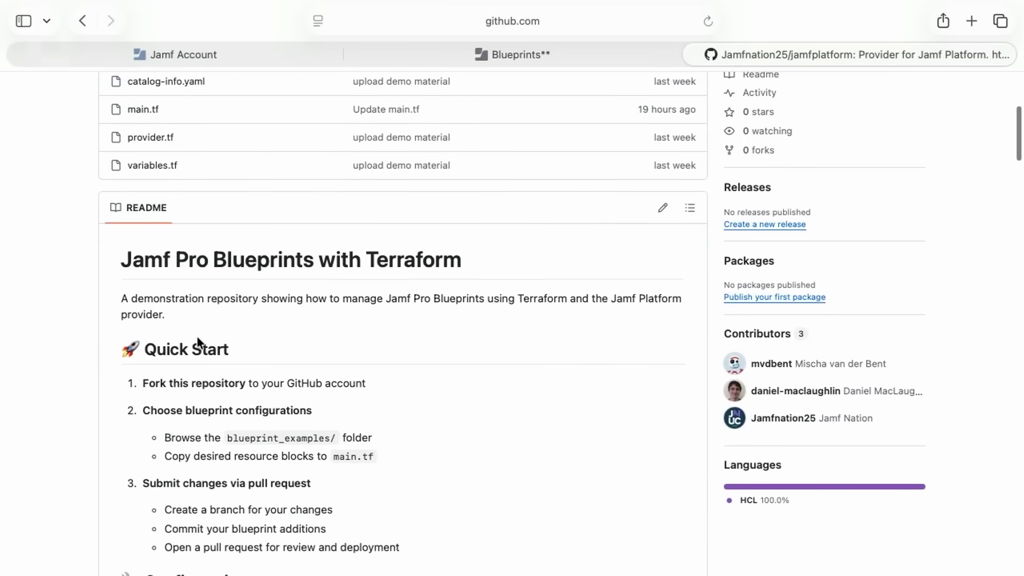
scroll(87, 304, up, 5)
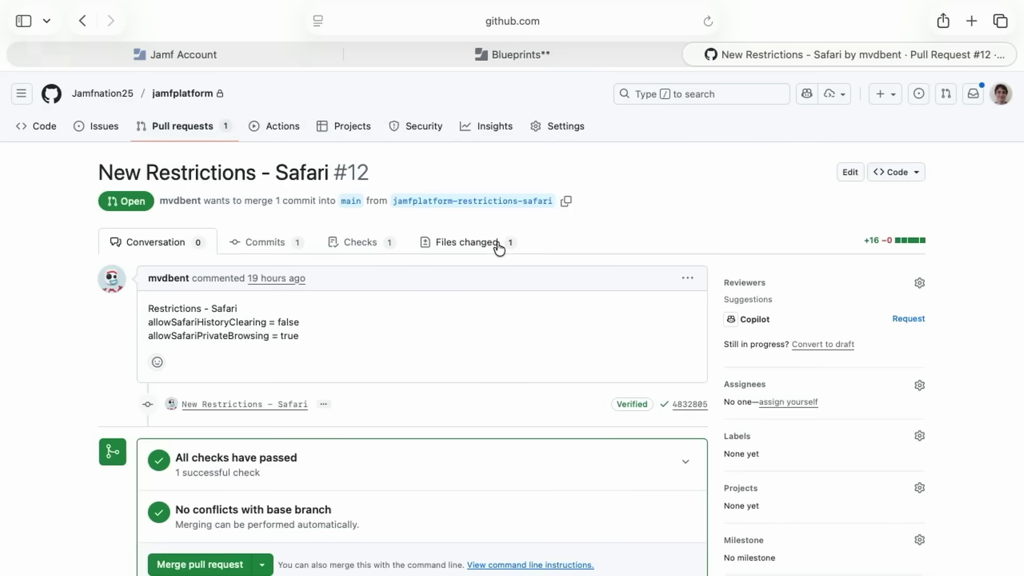
scroll(606, 312, down, 2)
scroll(605, 312, down, 2)
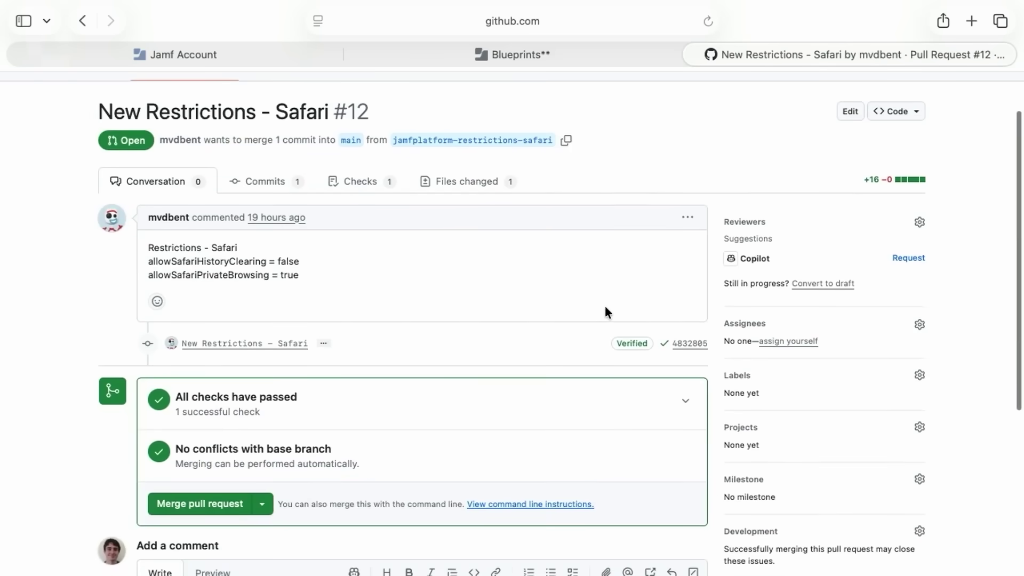
scroll(605, 308, up, 2)
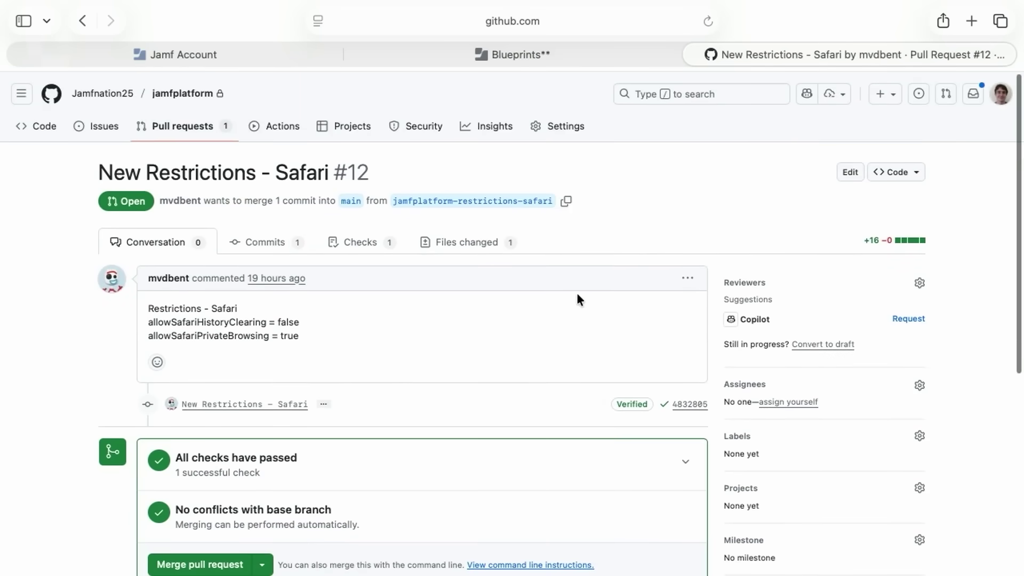
click(473, 245)
scroll(597, 245, down, 5)
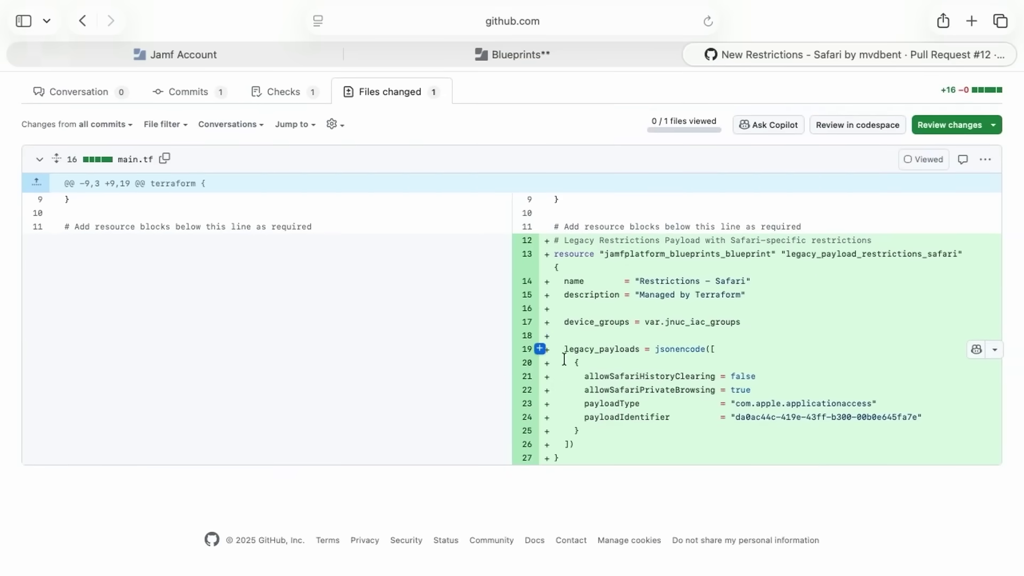
- Approve the pull request, merge it into main, and delete the branch
click(989, 128)
click(601, 368)
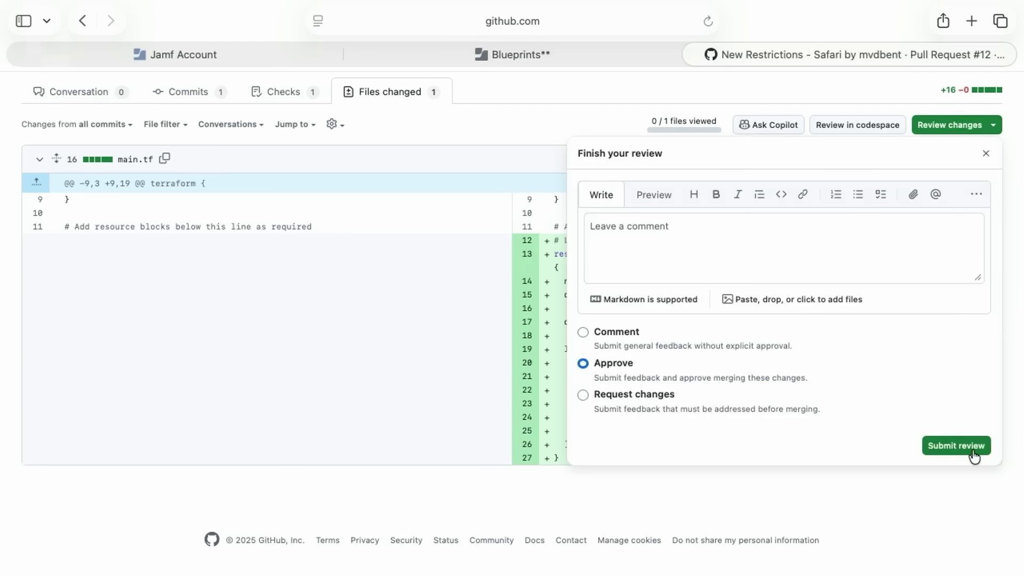
click(956, 445)
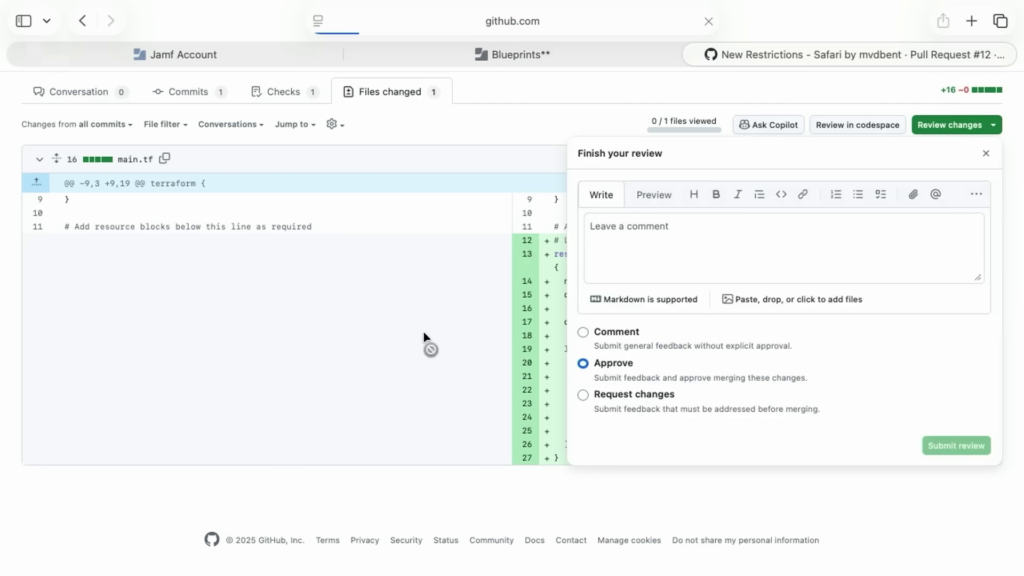
click(230, 367)
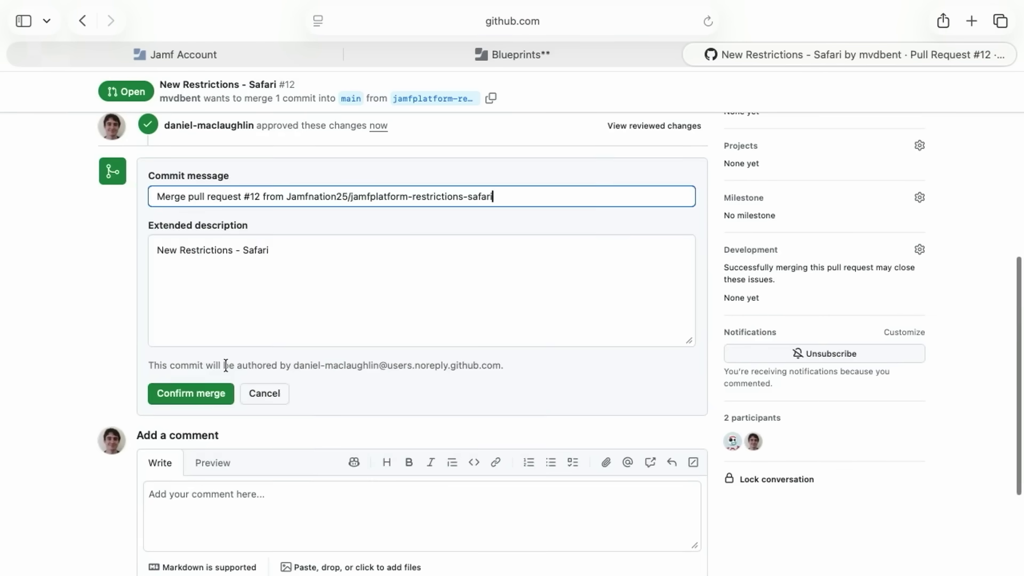
click(224, 393)
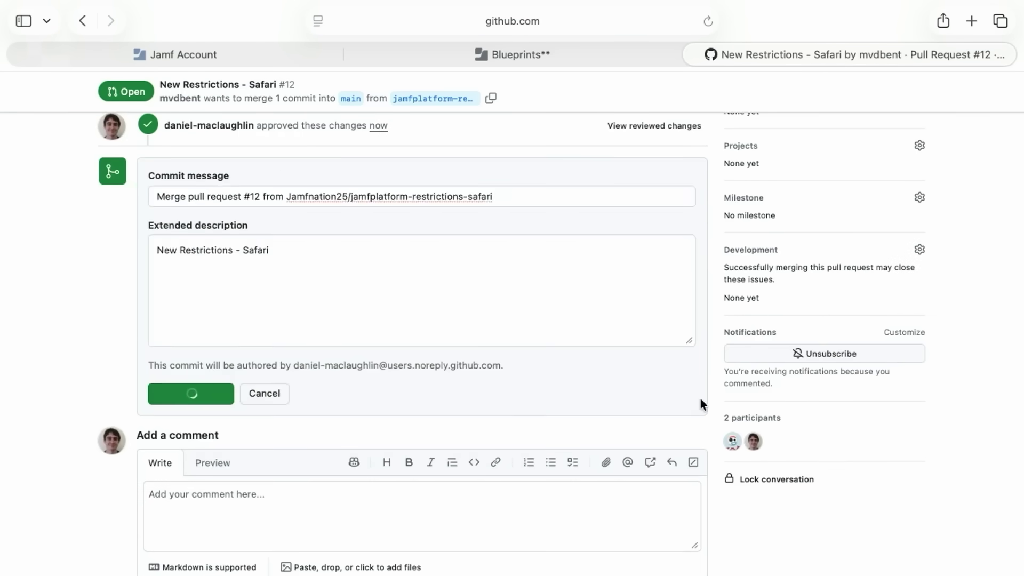
click(648, 191)
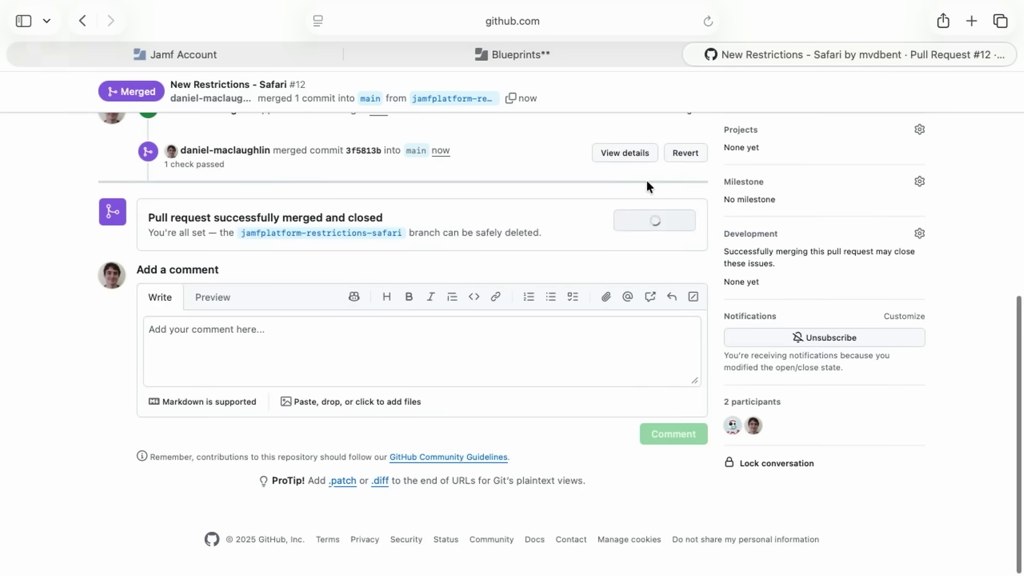
scroll(646, 181, up, 10)
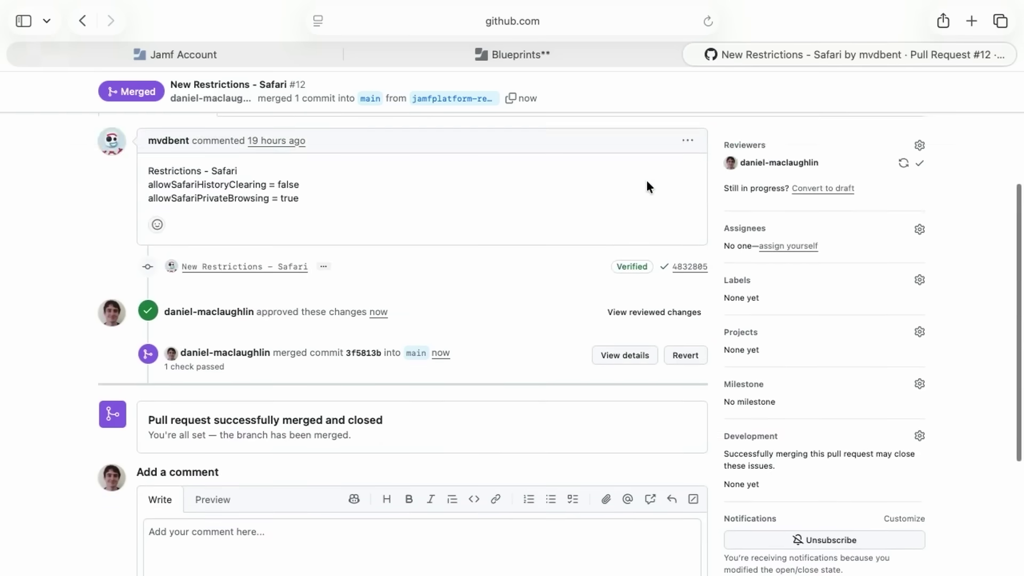